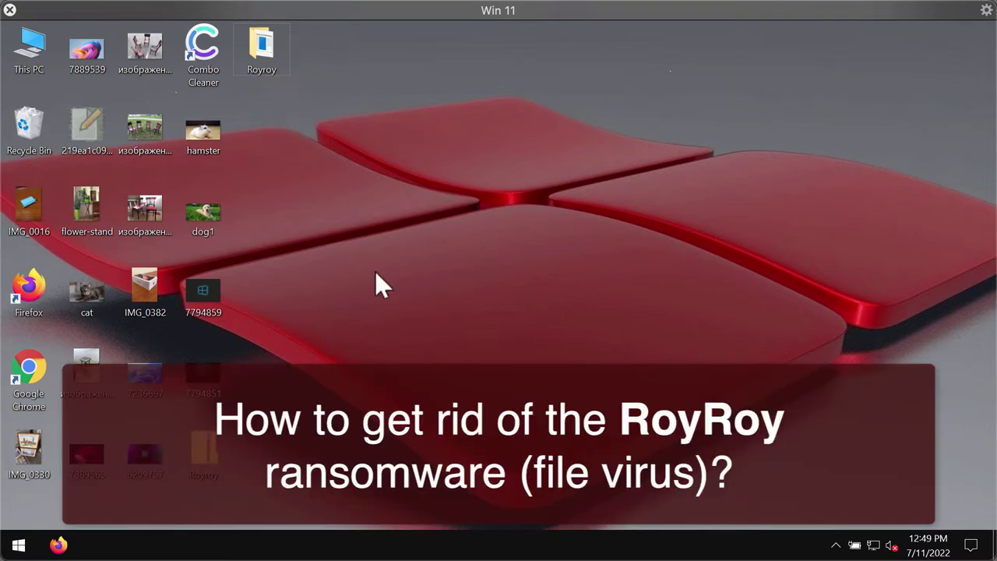
# - Open and close three desktop pictures in turn: the 21-38-59-248 Viber photo, 7794859, and the 21-36-41-694 Viber photo
pyautogui.doubleClick(150, 215)
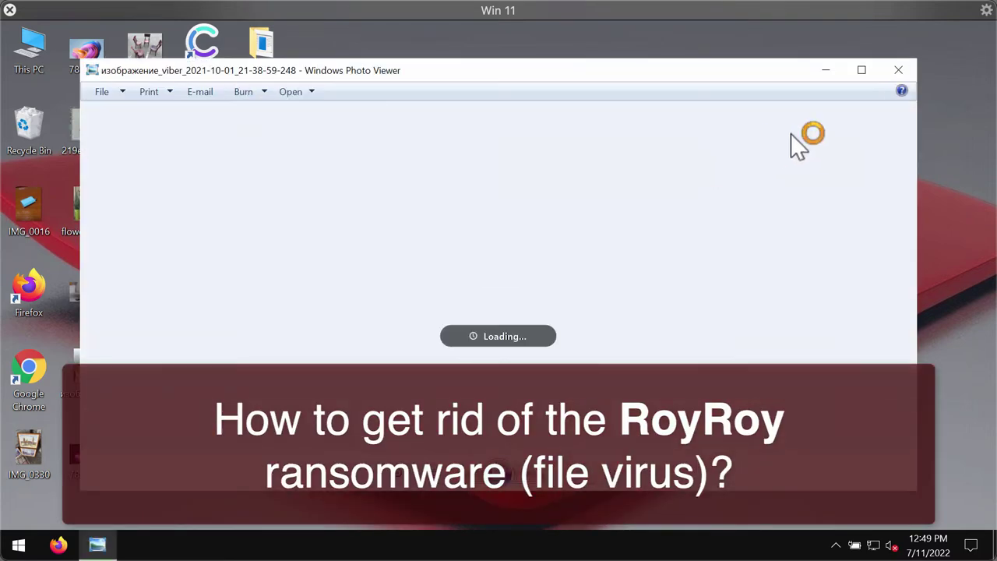
pyautogui.click(896, 68)
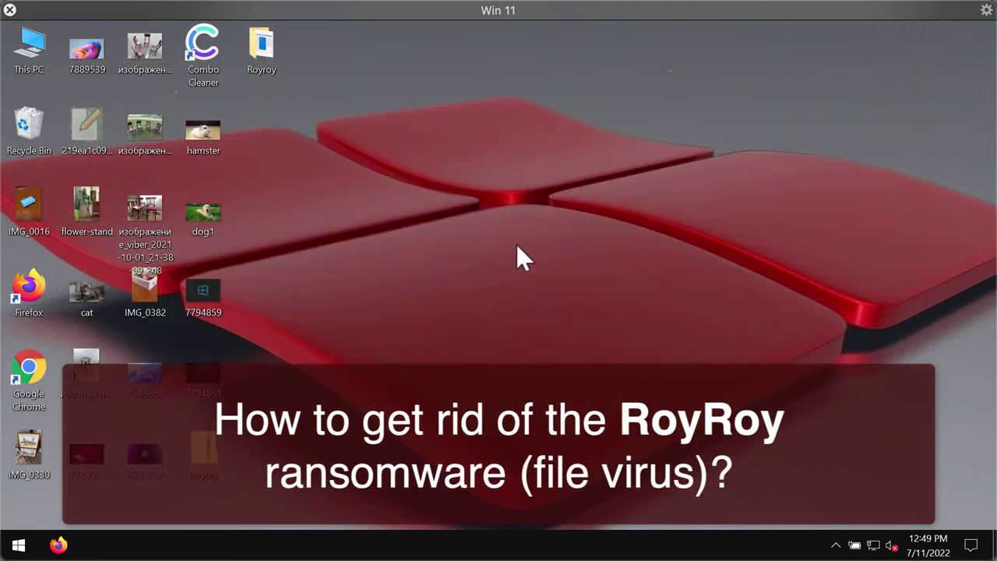
pyautogui.doubleClick(213, 274)
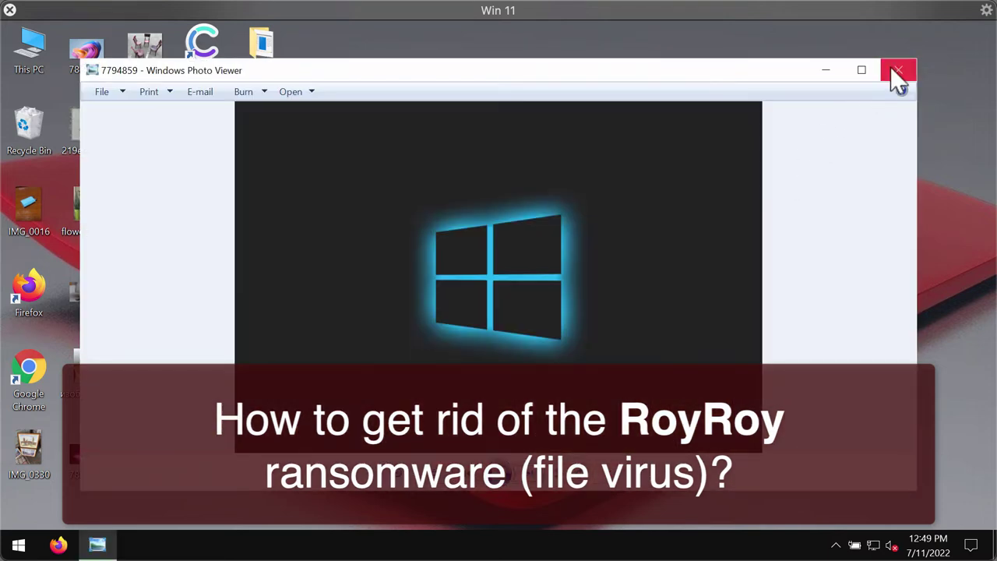
pyautogui.click(895, 69)
pyautogui.doubleClick(93, 373)
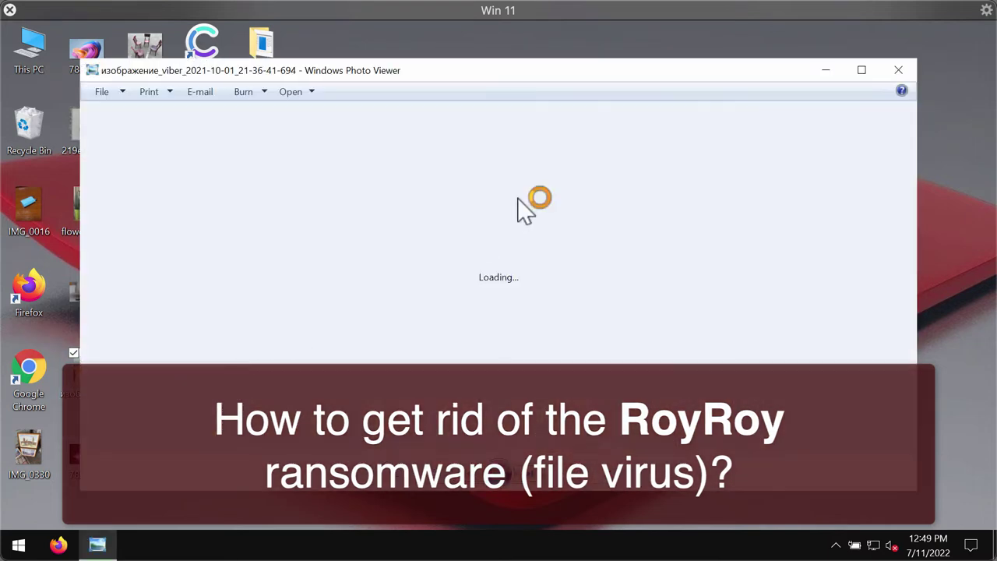
pyautogui.click(896, 70)
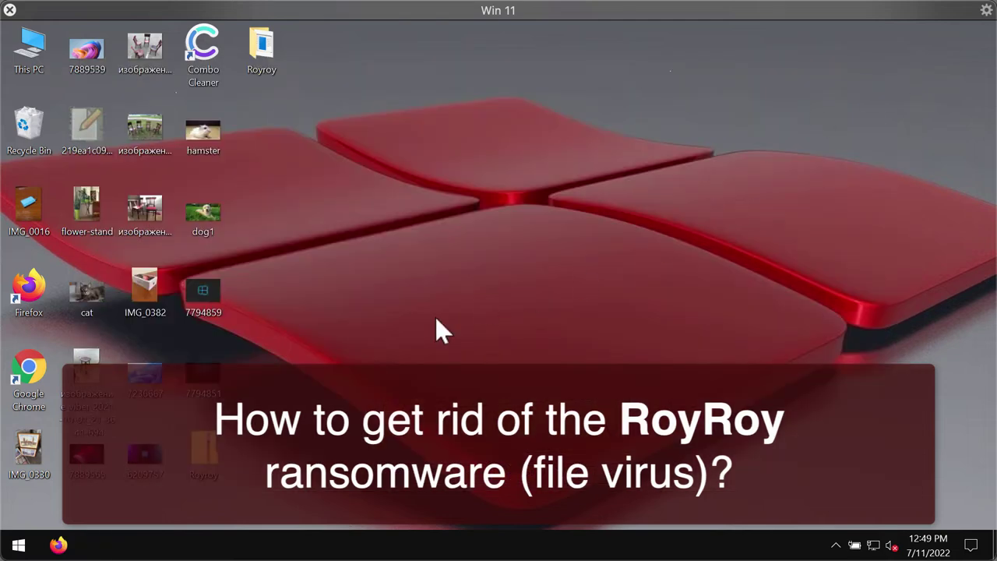
# - View the desktop pictures 6209757, 7889565 and IMG_0330 one after another, closing each one
pyautogui.click(145, 452)
pyautogui.doubleClick(144, 450)
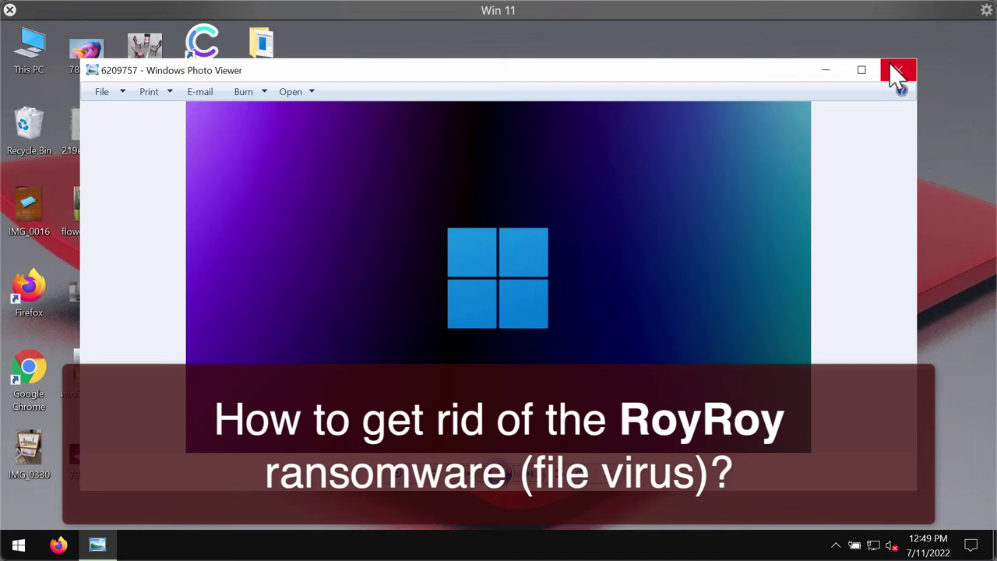
pyautogui.click(897, 71)
pyautogui.doubleClick(82, 452)
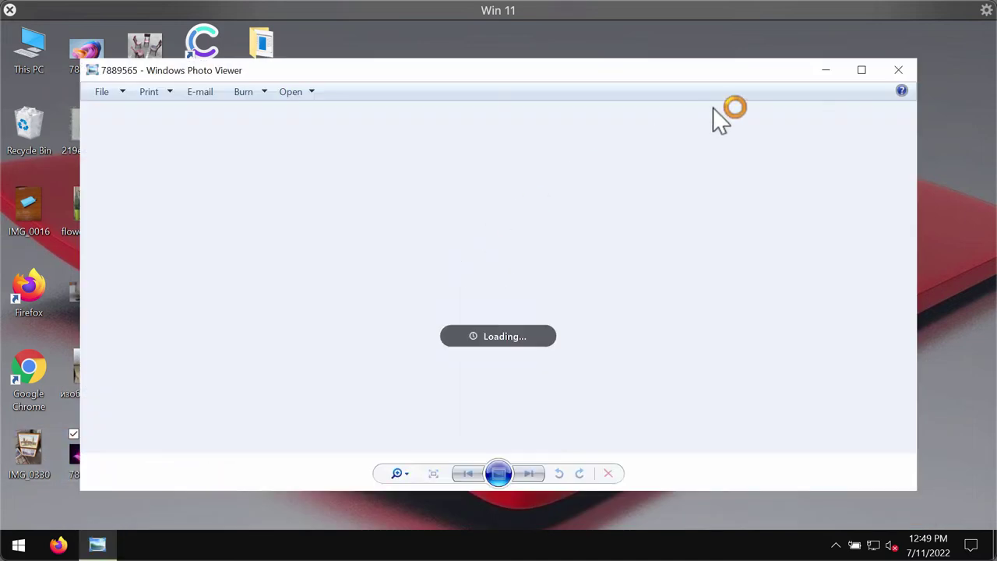
pyautogui.click(898, 70)
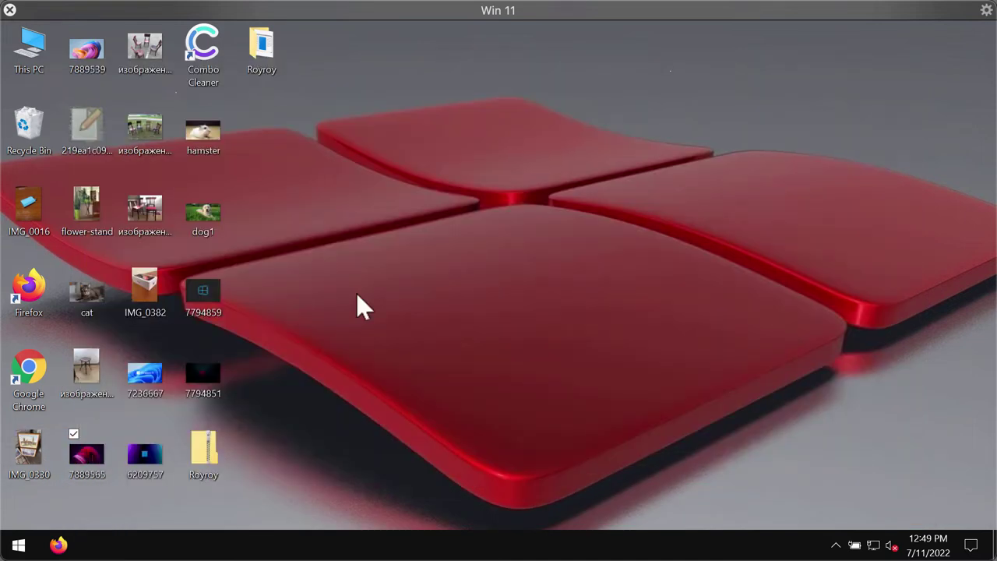
pyautogui.doubleClick(28, 450)
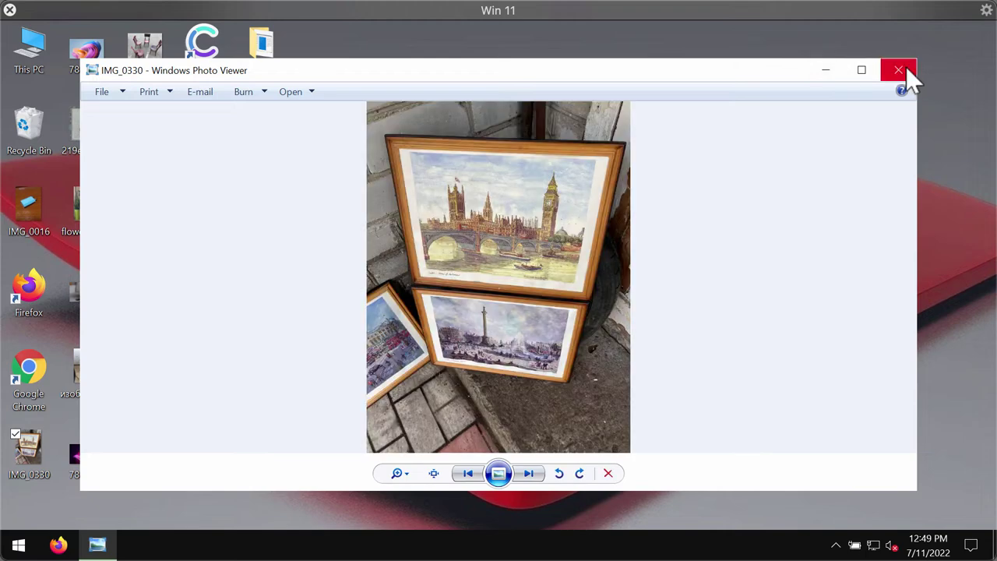
pyautogui.click(897, 70)
# - Run the application file inside the desktop's Royroy folder and close the folder window
pyautogui.doubleClick(274, 64)
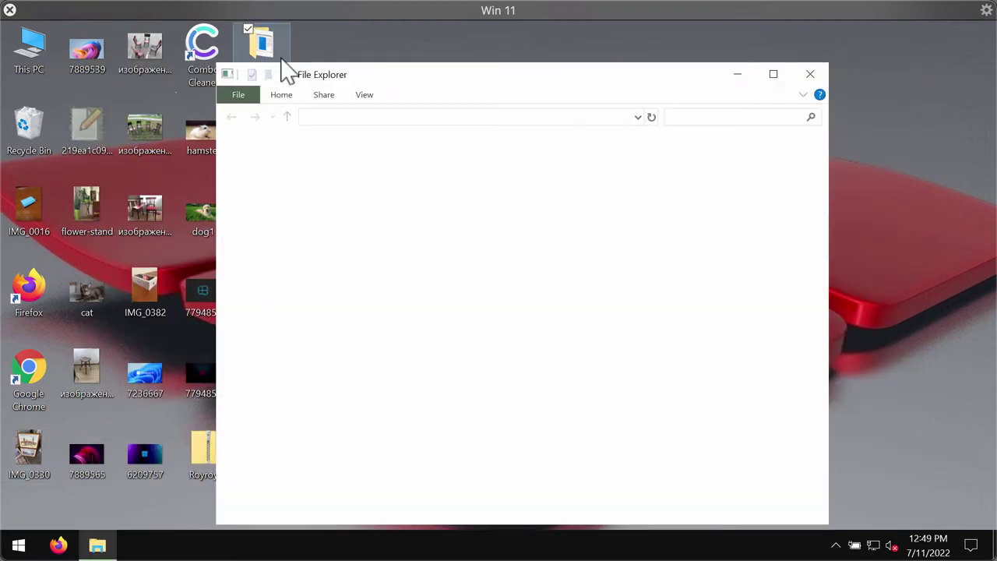
pyautogui.doubleClick(523, 173)
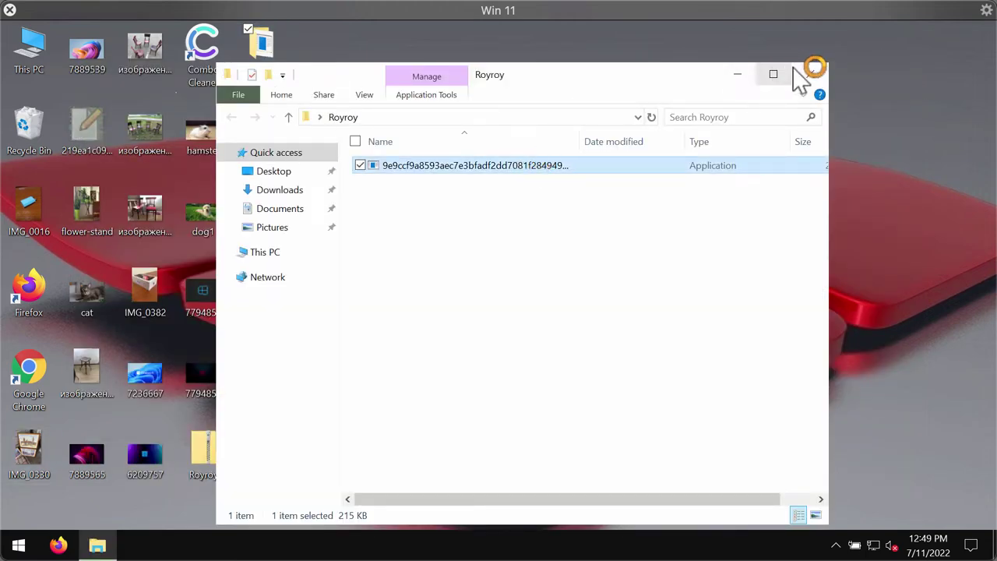
pyautogui.click(815, 72)
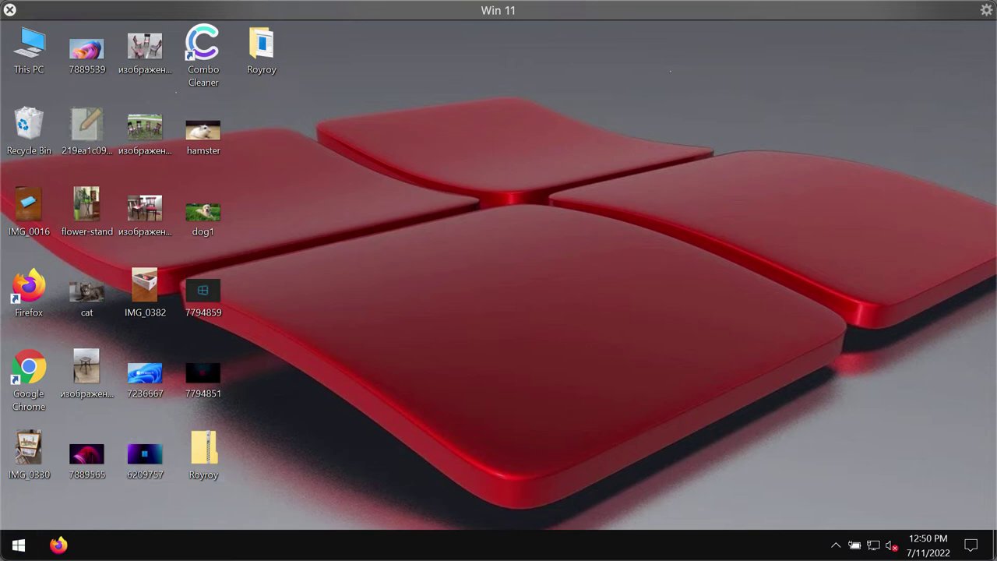
# - Sign out of Windows and sign back in to the desktop
pyautogui.rightClick(18, 545)
pyautogui.moveTo(112, 504)
pyautogui.click(311, 425)
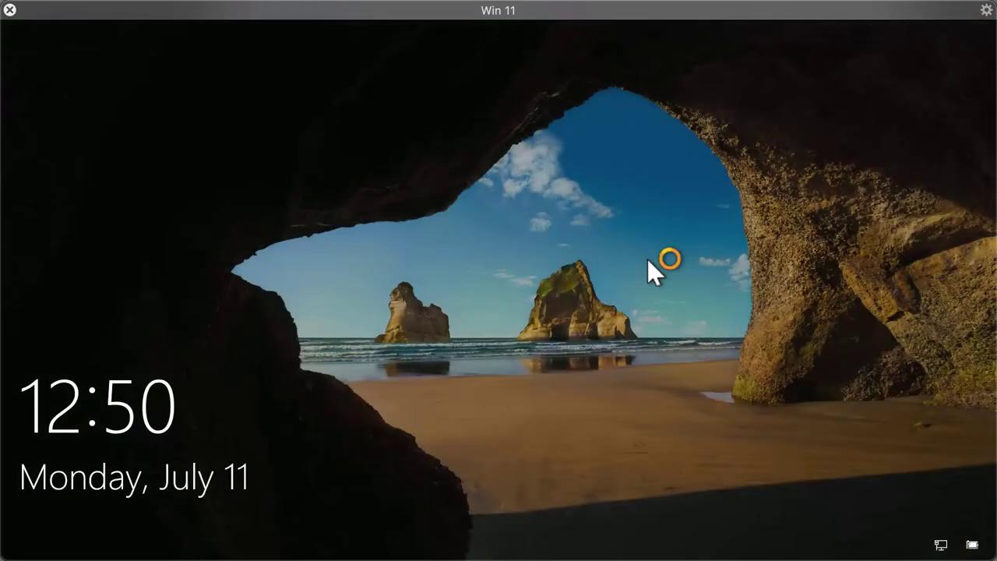
pyautogui.click(648, 259)
pyautogui.click(521, 350)
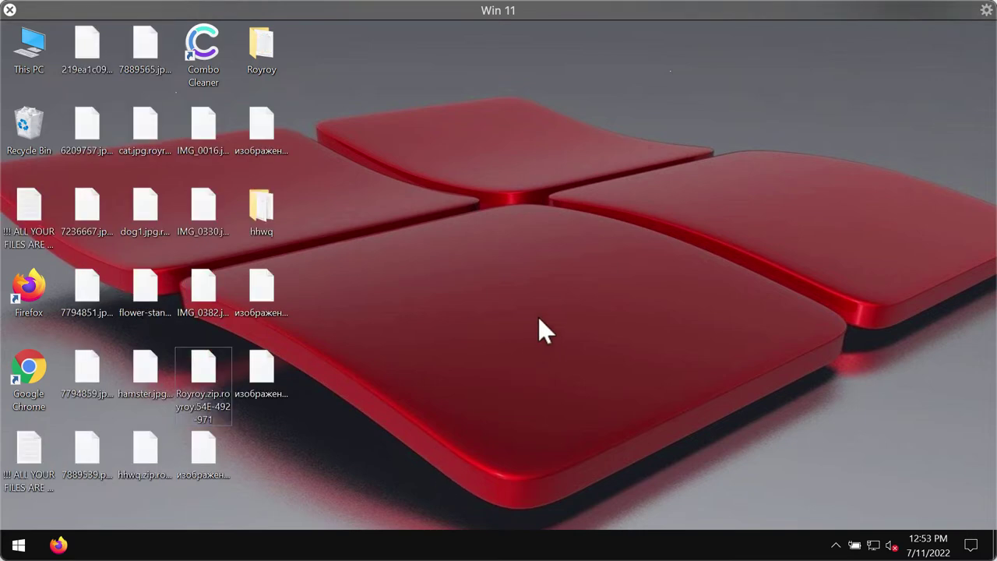
# - Inspect the full names and extensions of the encrypted cat and dog1 files on the desktop
pyautogui.click(159, 131)
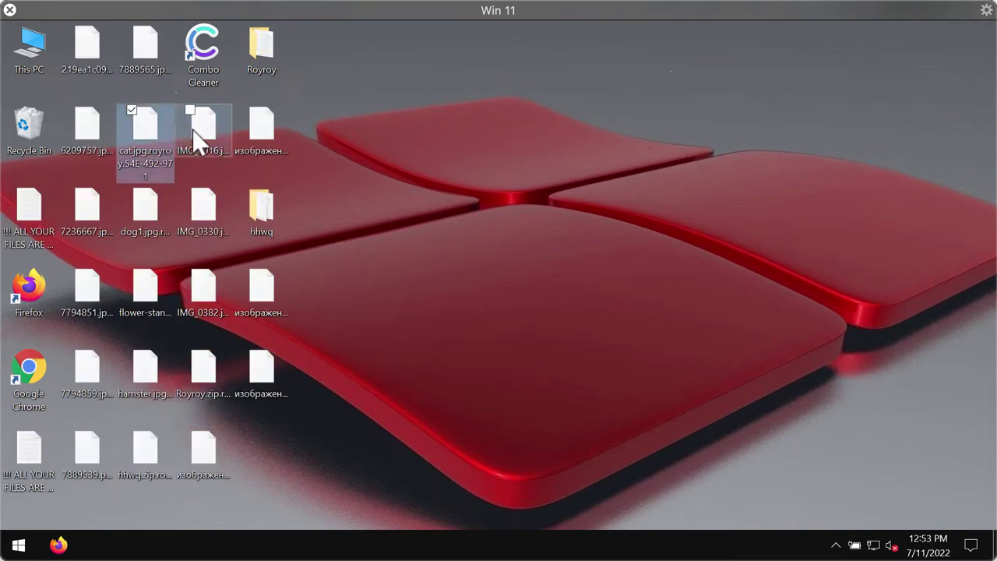
pyautogui.moveTo(150, 140)
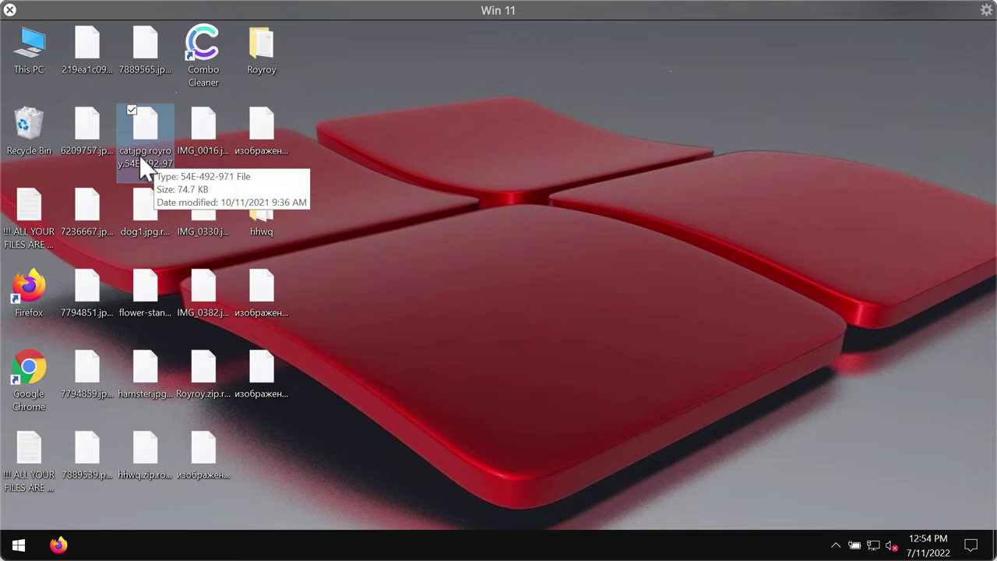
pyautogui.click(137, 155)
pyautogui.click(150, 155)
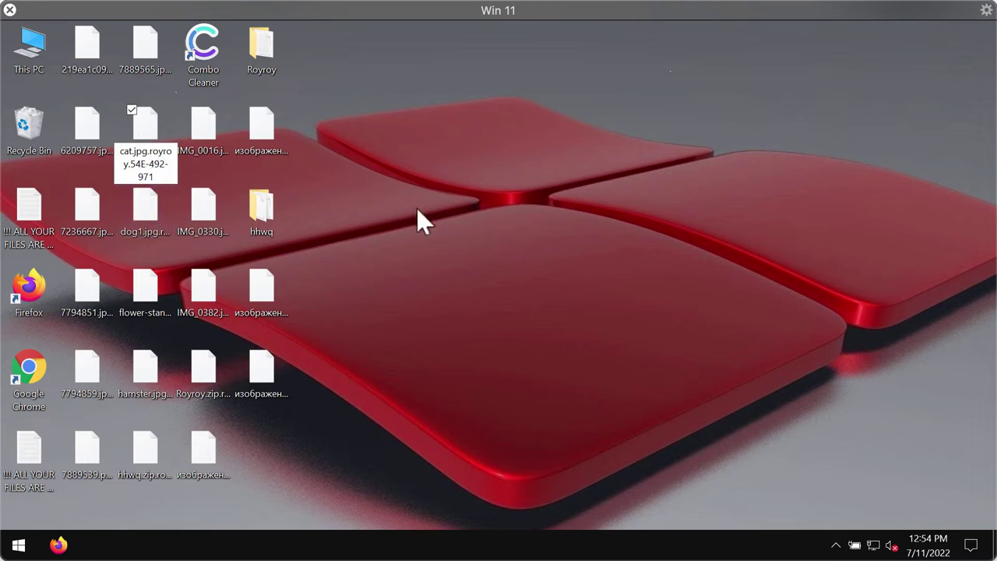
pyautogui.click(152, 207)
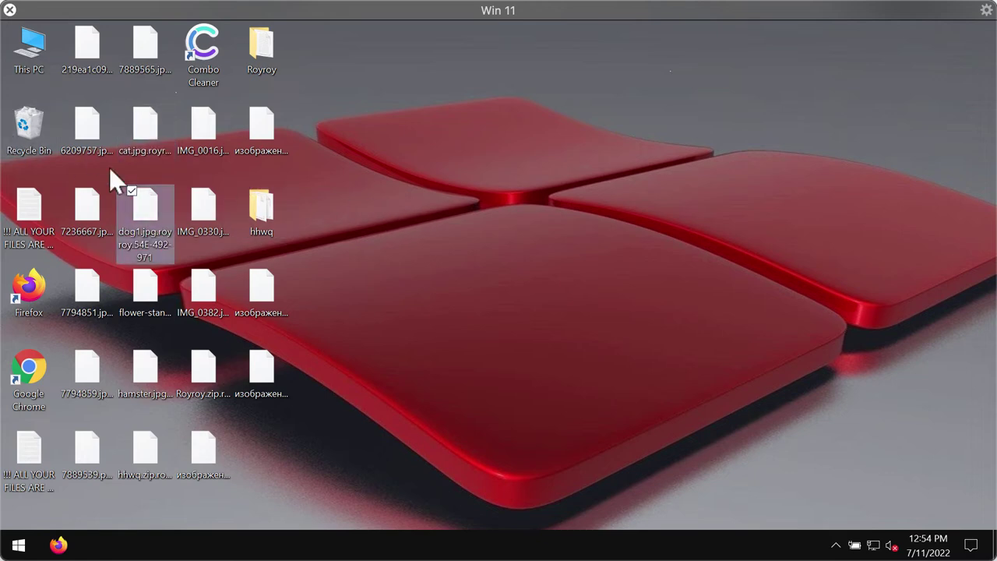
pyautogui.click(494, 226)
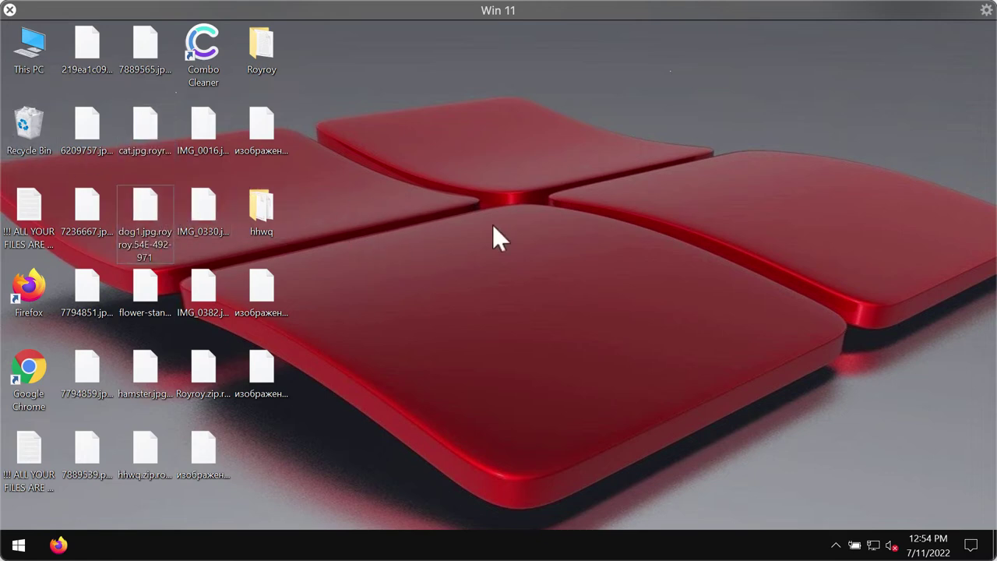
# - Open the "!!! ALL YOUR FILES ARE ENCRYPTED !!!" note, examine its text and contact details, and minimize it
pyautogui.doubleClick(37, 208)
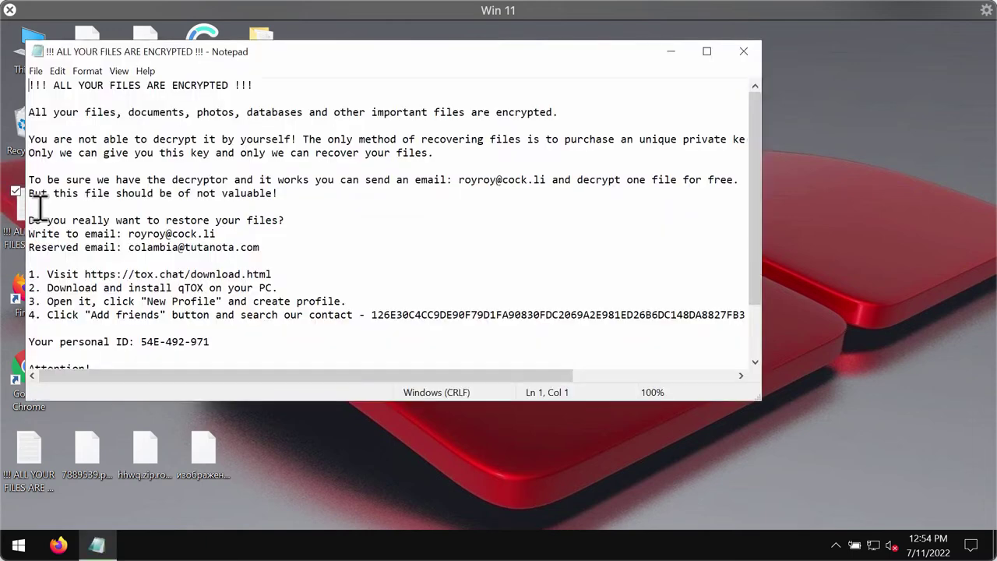
pyautogui.moveTo(750, 216); pyautogui.dragTo(750, 179)
pyautogui.moveTo(623, 62); pyautogui.dragTo(779, 82)
pyautogui.click(414, 113)
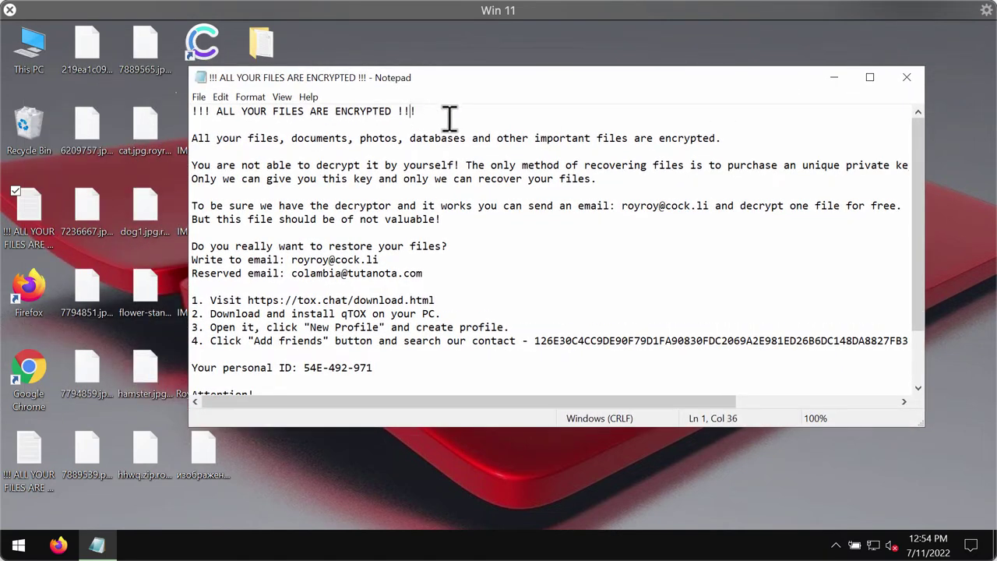
pyautogui.click(474, 272)
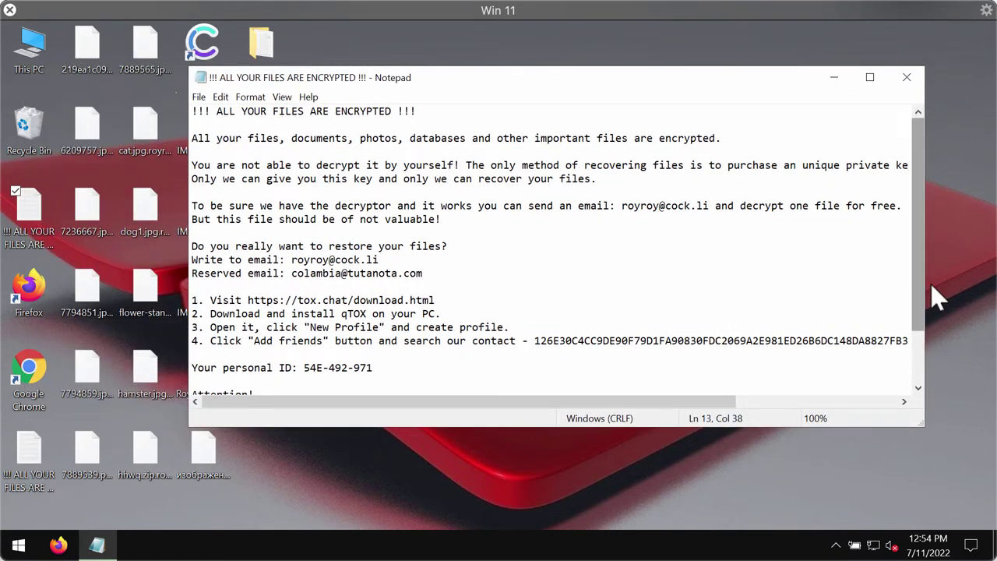
pyautogui.moveTo(921, 298); pyautogui.dragTo(921, 306)
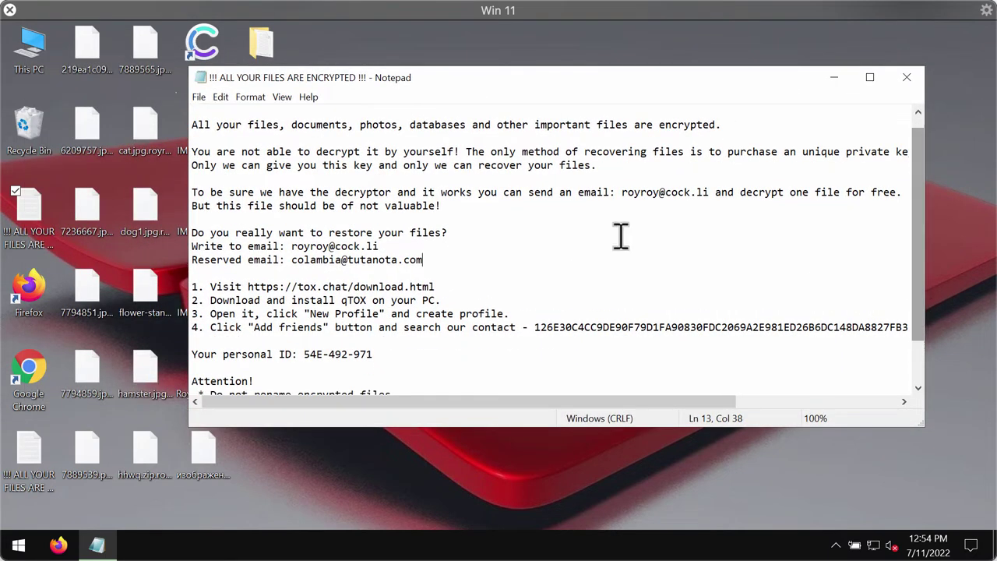
pyautogui.moveTo(467, 259); pyautogui.dragTo(289, 246)
pyautogui.click(480, 249)
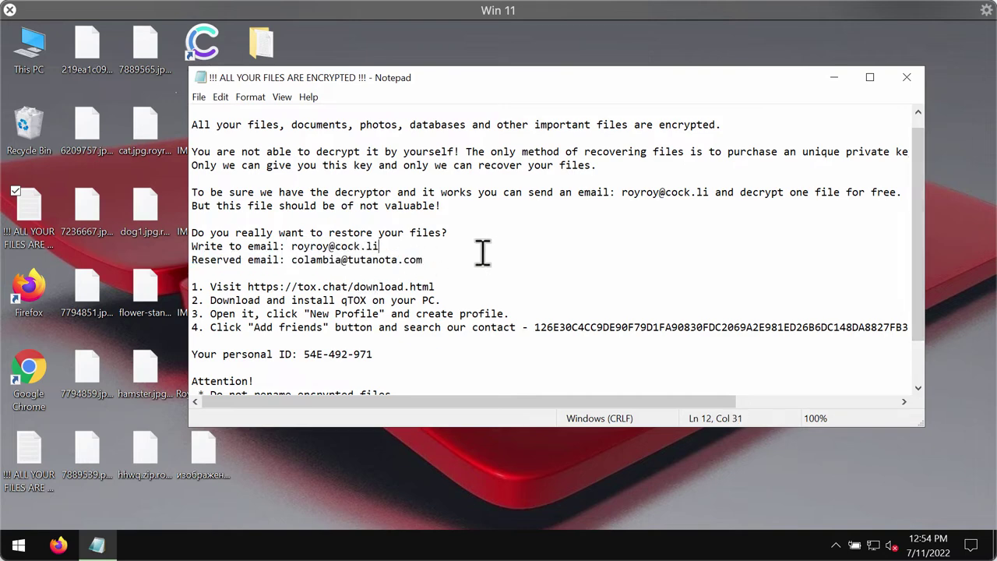
pyautogui.click(495, 259)
pyautogui.click(828, 78)
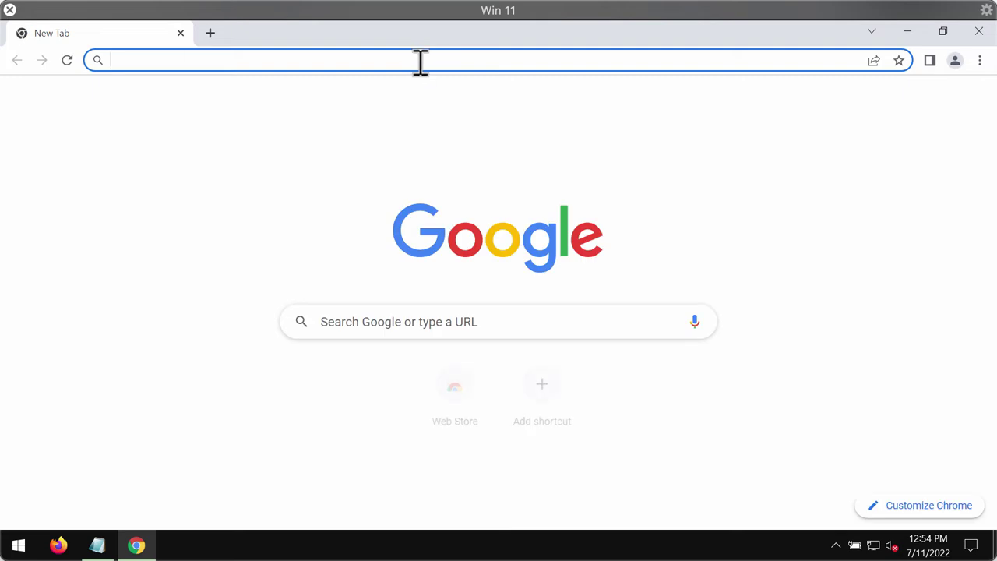
# - Go to combocleaner.com in Chrome and show the site's full address
pyautogui.write('c')
pyautogui.press('Return')
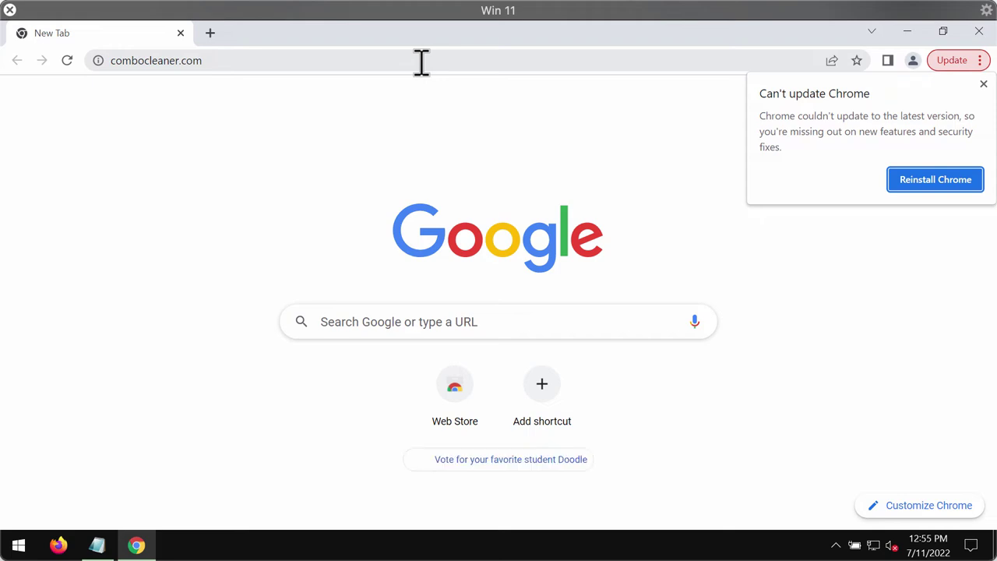
pyautogui.click(351, 60)
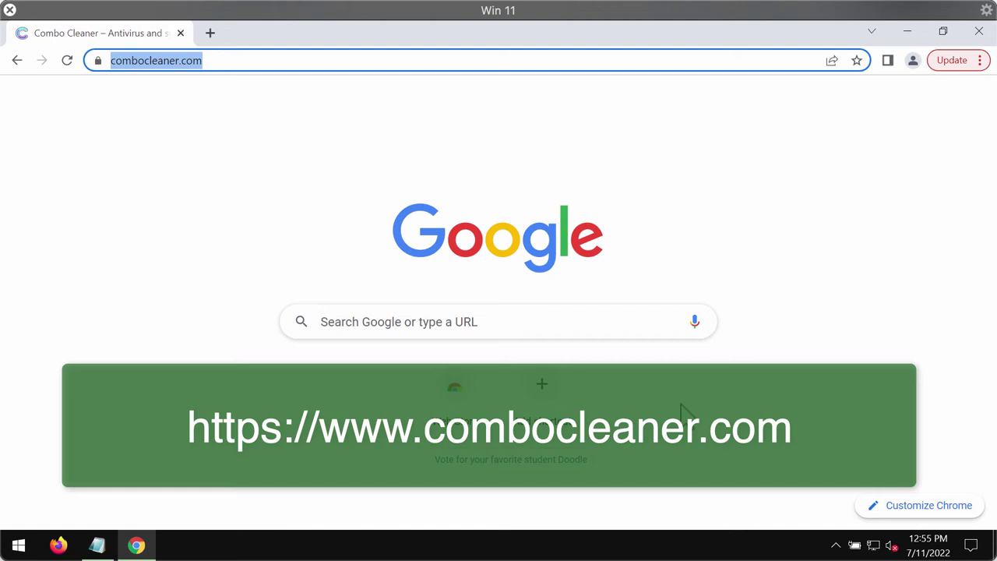
pyautogui.click(547, 57)
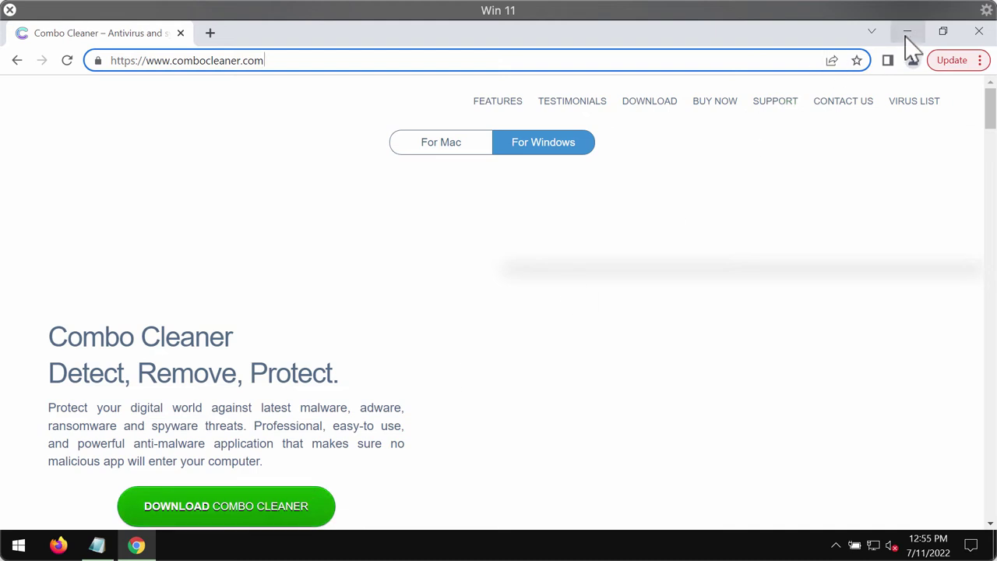
# - Minimize the browser, launch Combo Cleaner from the desktop and start a Quick Scan
pyautogui.click(906, 33)
pyautogui.click(200, 45)
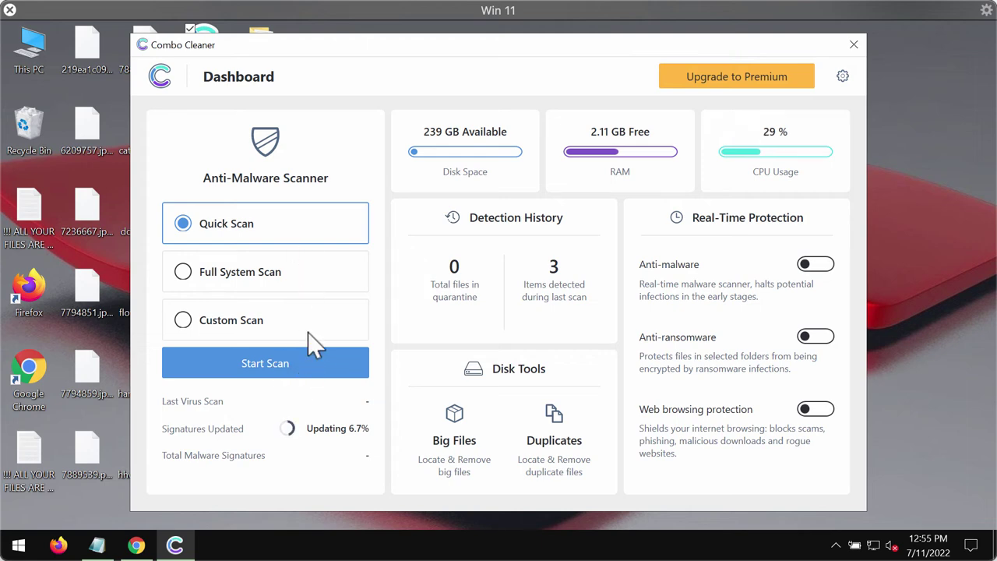
pyautogui.click(272, 363)
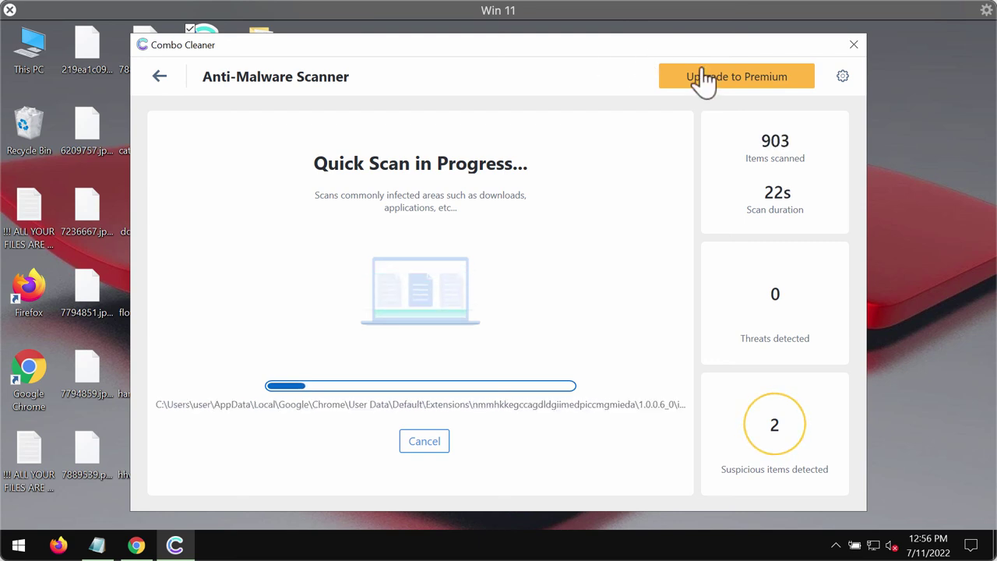
# - Open Combo Cleaner's settings and view the Anti-Ransomware section
pyautogui.click(842, 76)
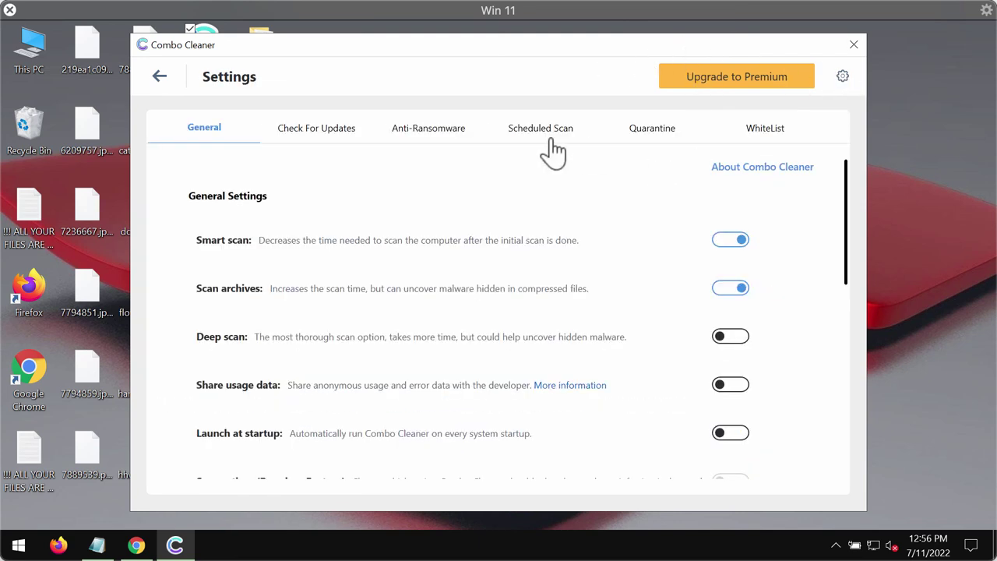
pyautogui.click(471, 132)
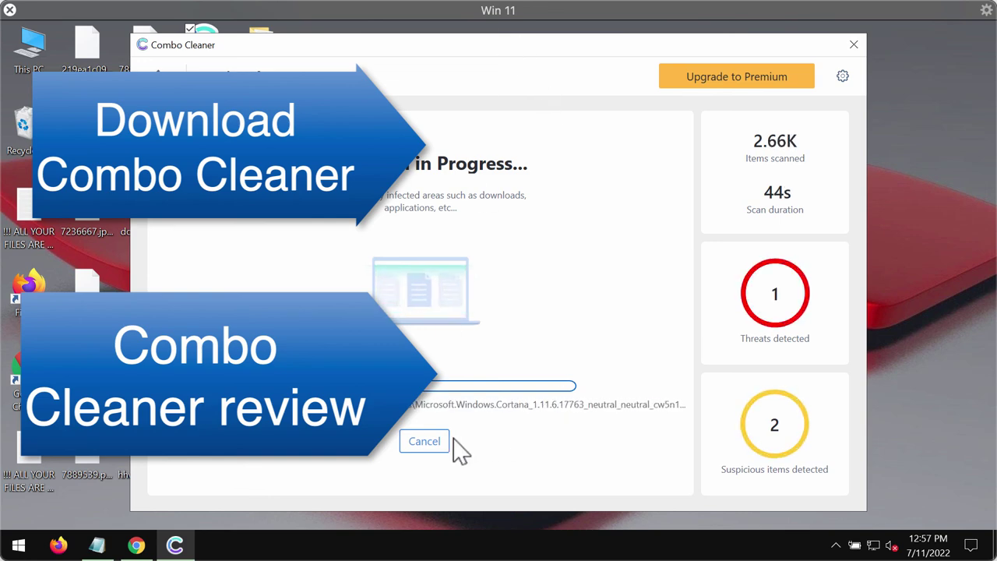
# - Stop the running Quick Scan and open the premium upgrade page from the scan results
pyautogui.click(424, 440)
pyautogui.click(489, 358)
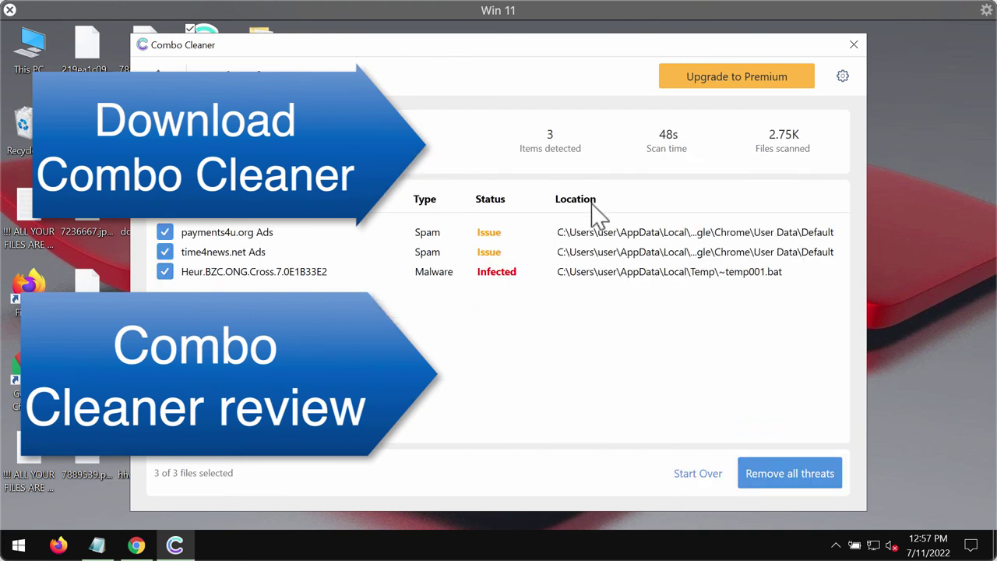
pyautogui.click(685, 77)
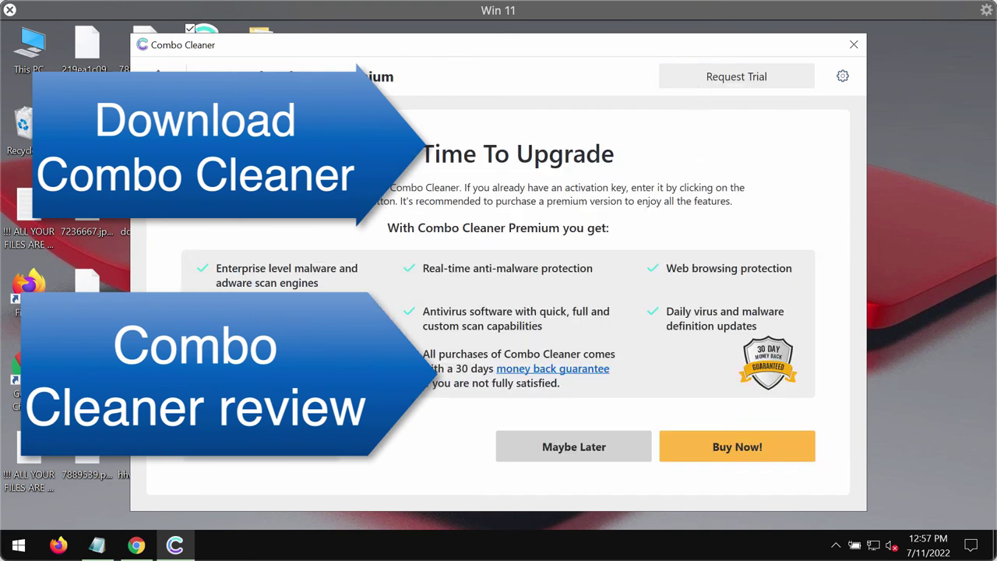